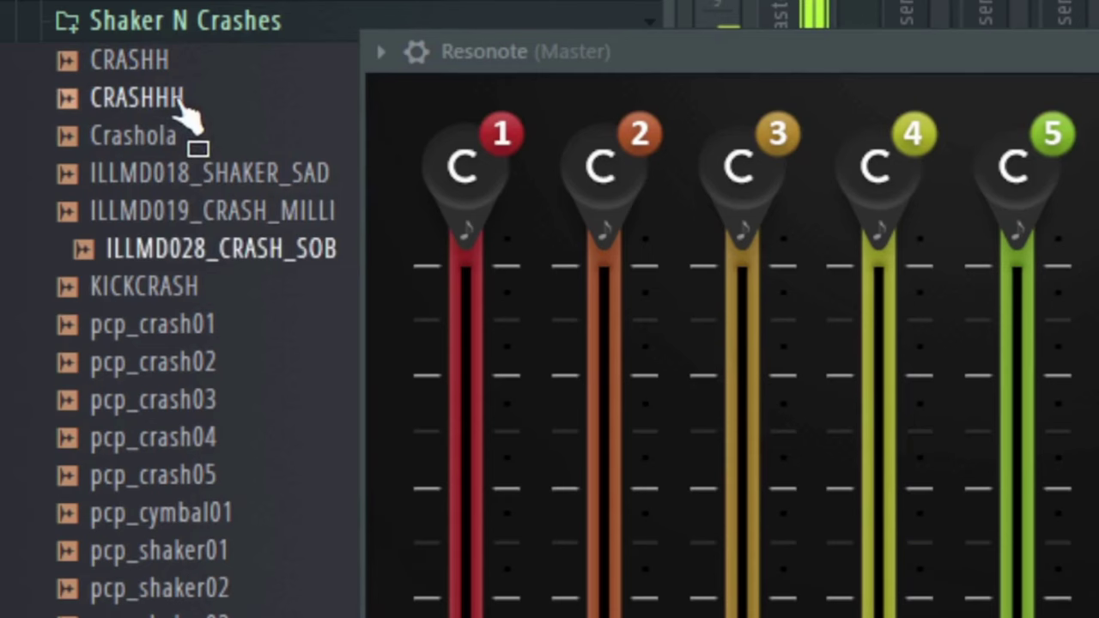
key(Down)
key(Down)
key(Down)
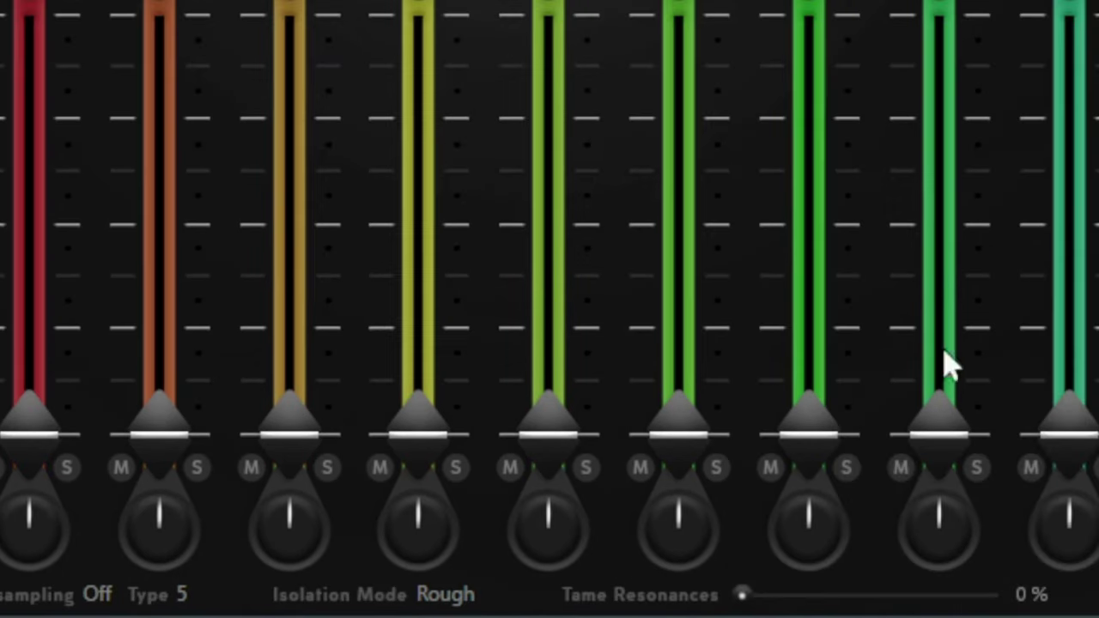
Preview the next crash sample, boost bands 5 and 6, and raise the mix to about 41%
drag(549, 433, 554, 352)
scroll(550, 451, up, 5)
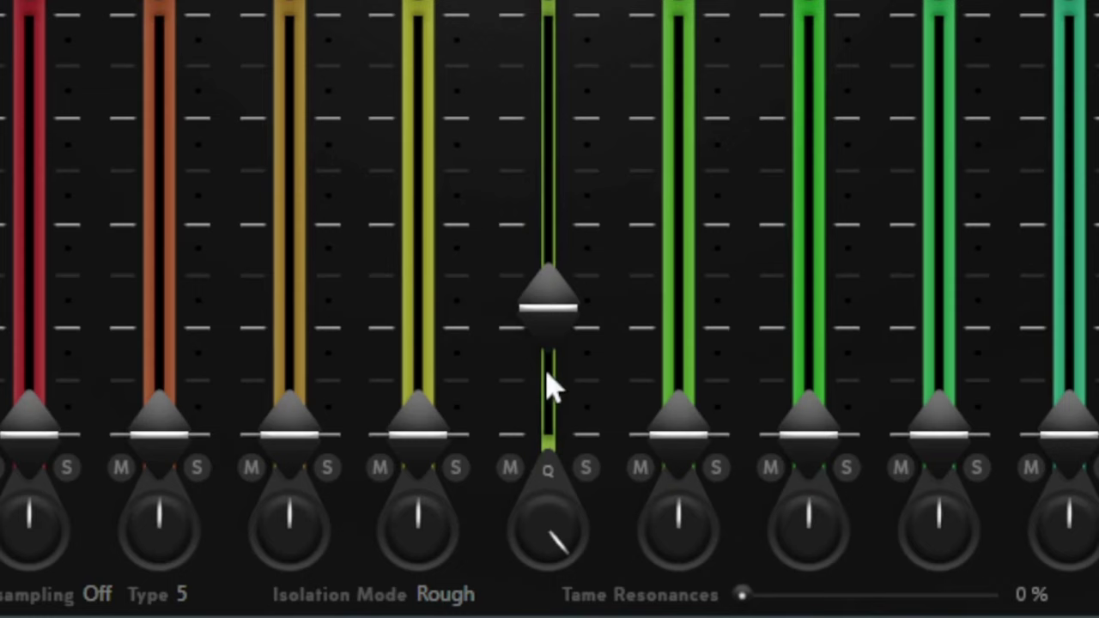
drag(678, 433, 675, 280)
scroll(678, 558, up, 3)
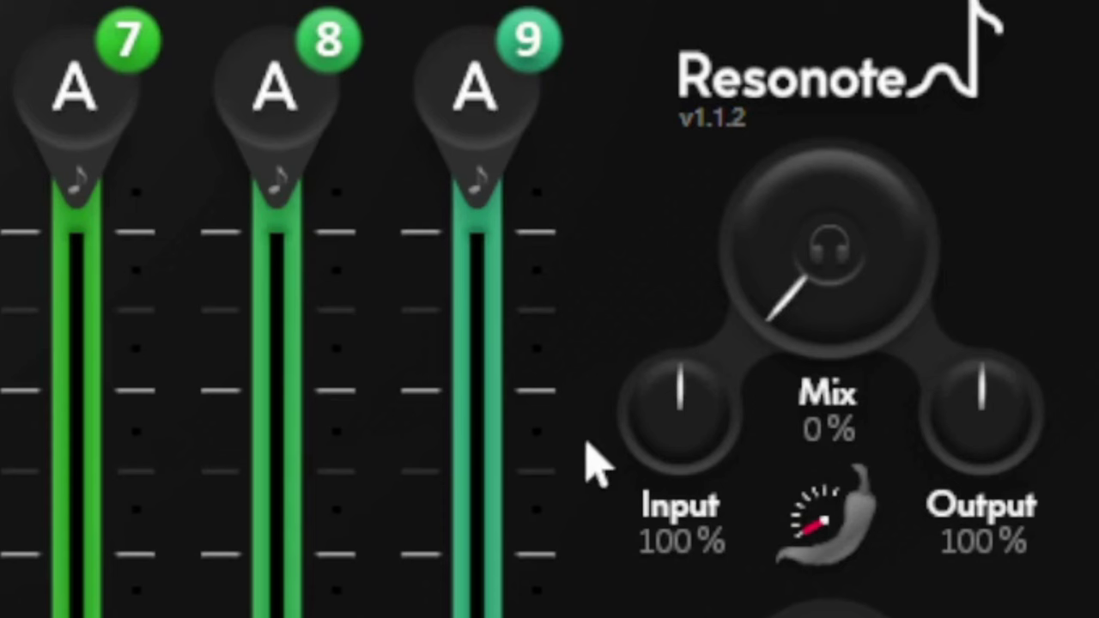
drag(763, 316, 772, 72)
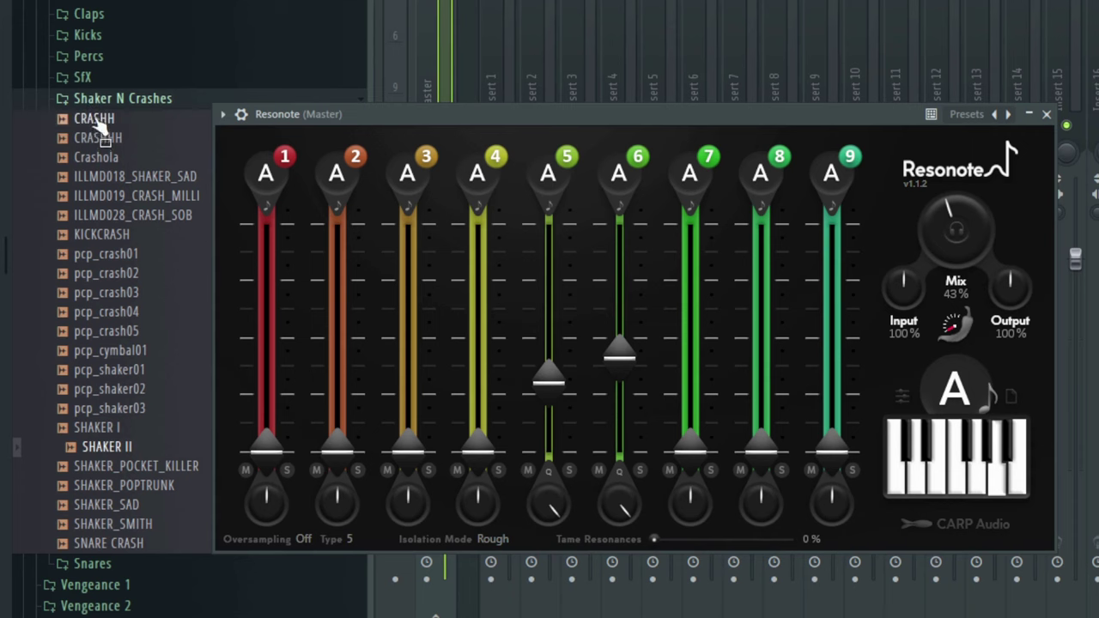
Audition more crash samples including Crashola, set the mix to 47%, and boost band 4
key(Down)
key(Down)
key(Down)
key(Down)
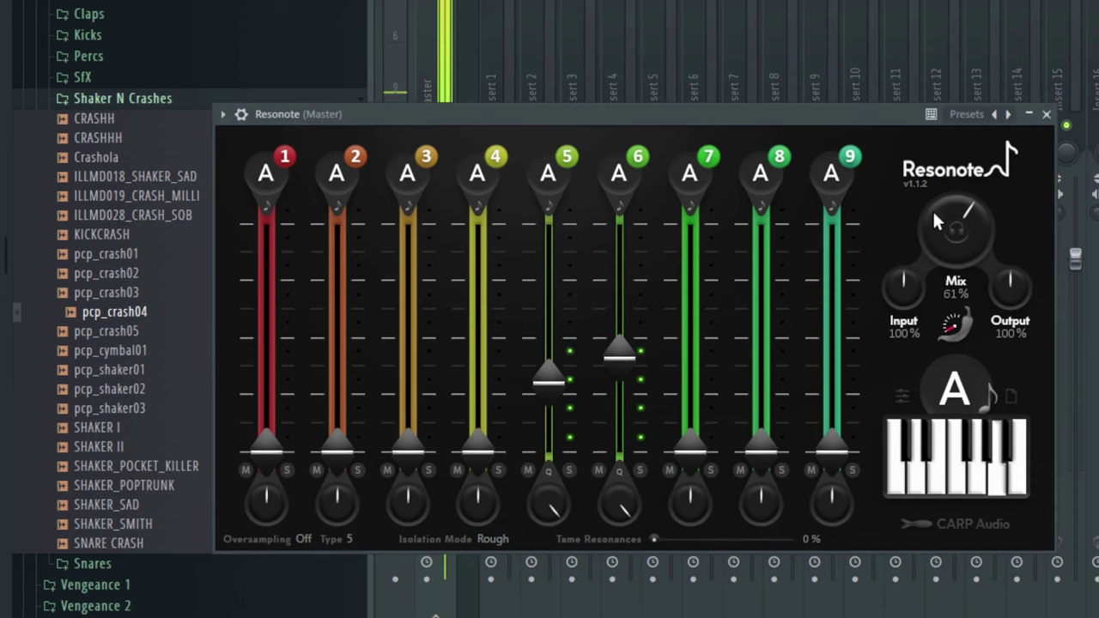
click(172, 155)
key(Down)
key(Down)
key(Down)
key(Down)
key(Down)
key(Down)
key(Down)
key(Down)
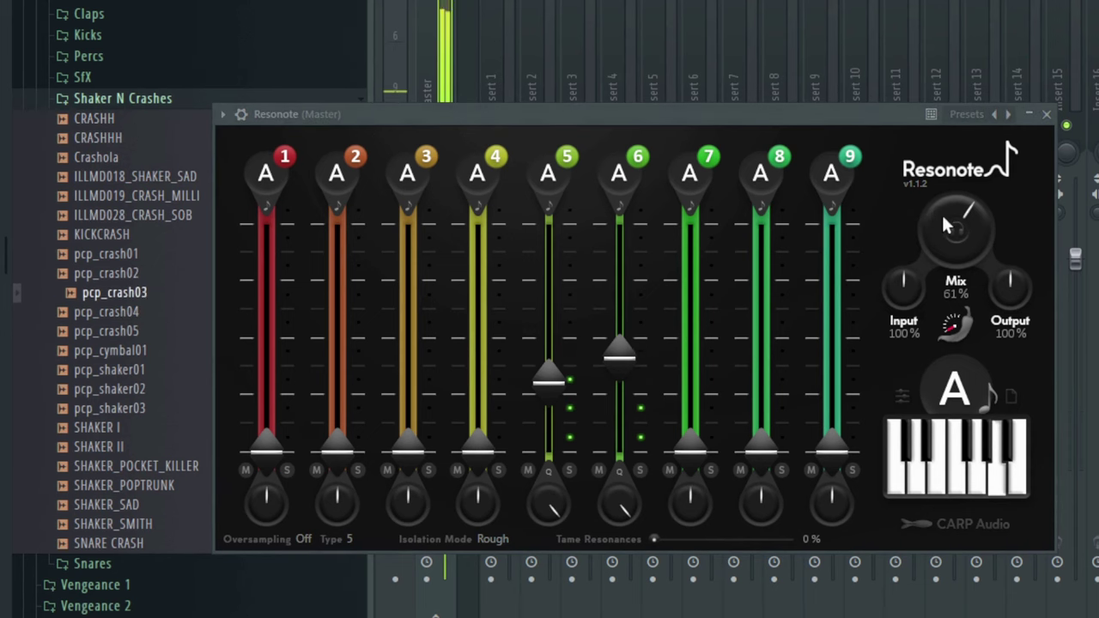
drag(938, 234, 934, 249)
click(478, 471)
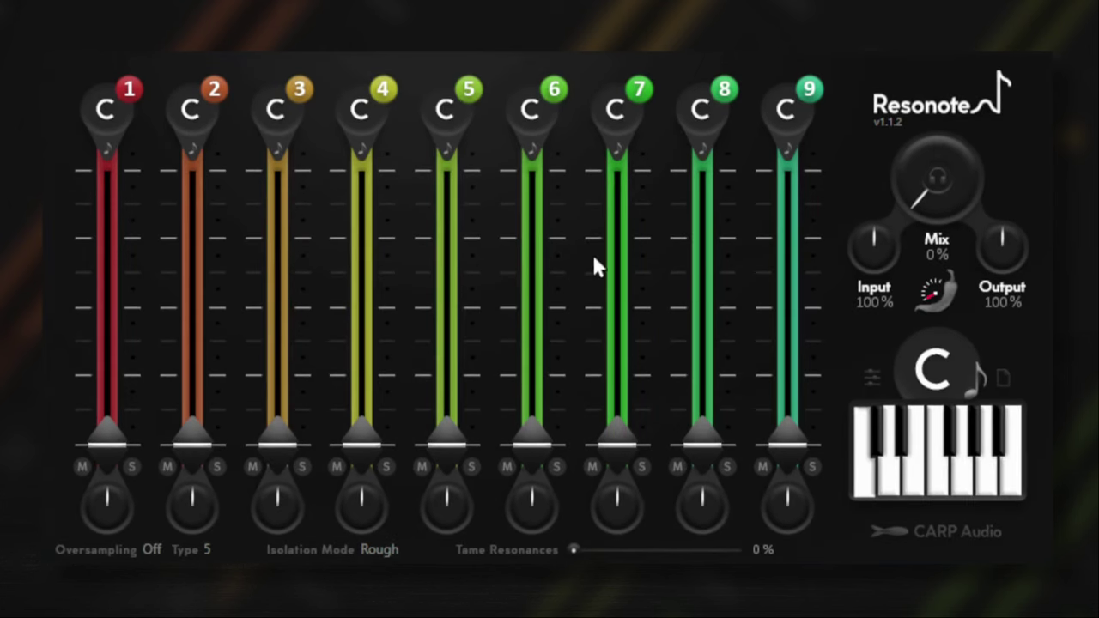
Solo the resonant signal, boost bands 4 and 6, narrow band 4's Q, and retune all bands from G to A#
click(937, 175)
drag(367, 451, 372, 353)
drag(532, 441, 540, 396)
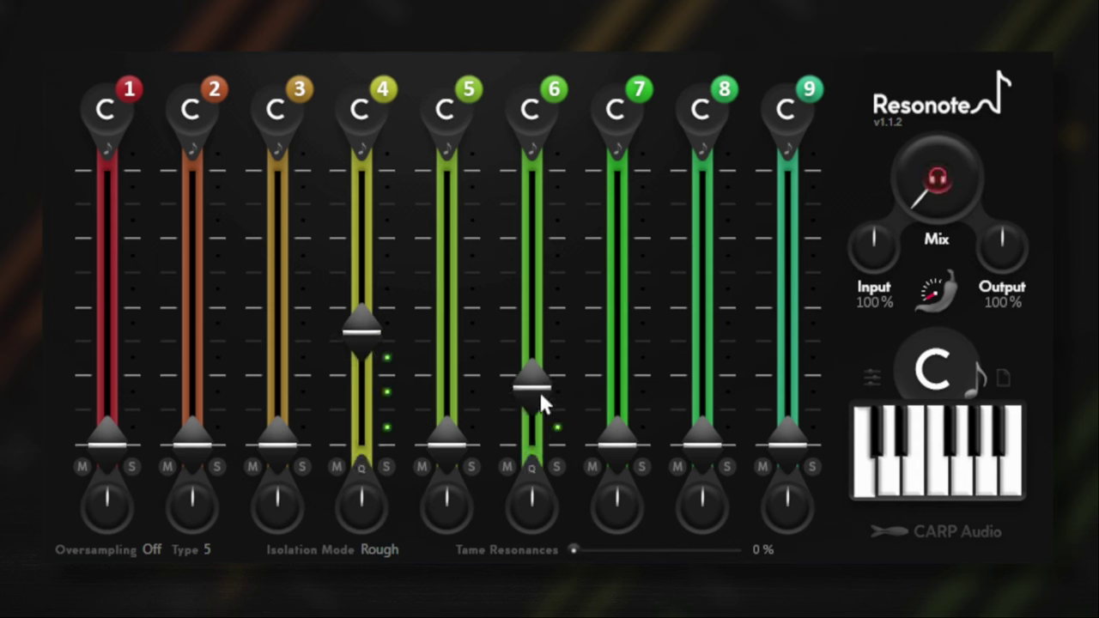
drag(363, 505, 364, 451)
click(964, 470)
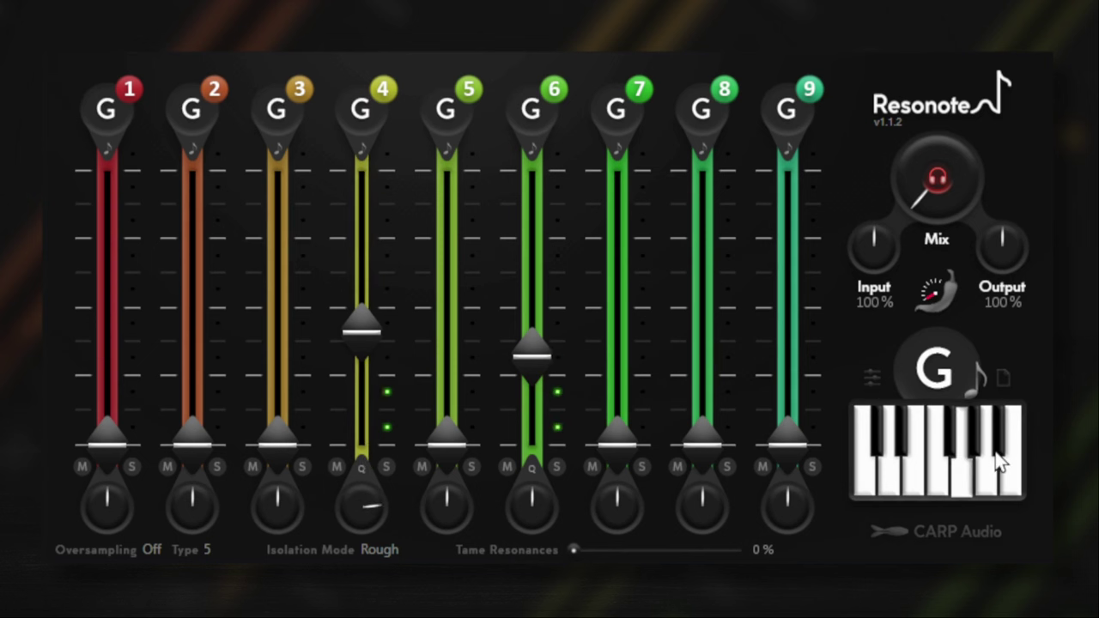
click(1001, 457)
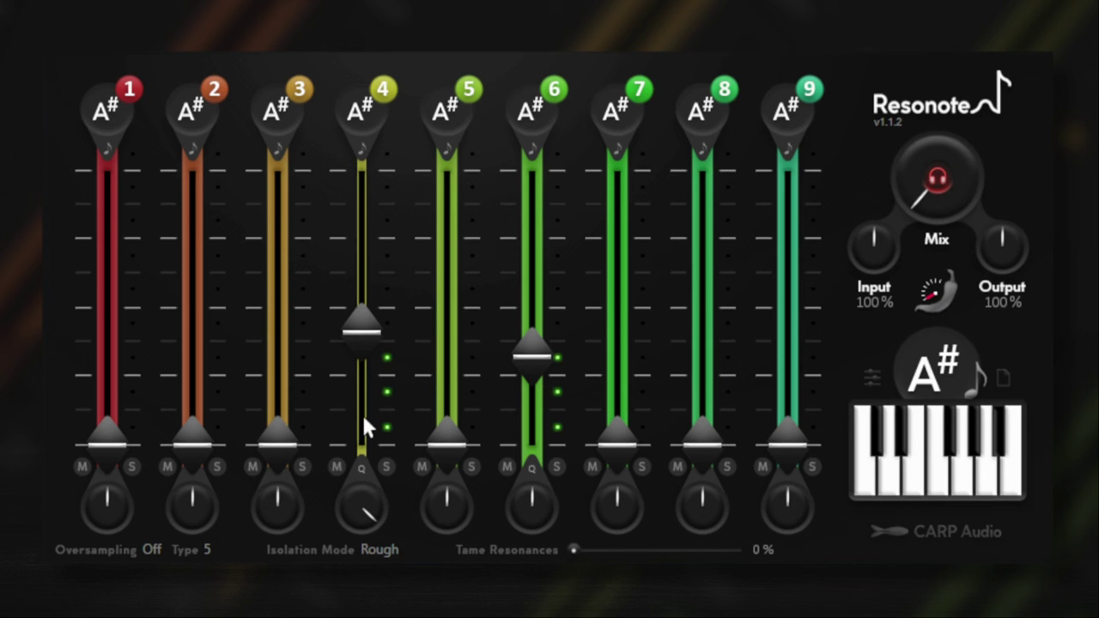
Boost bands 5, 3 and 7, and narrow the Q of bands 3 and 7
drag(446, 442, 447, 387)
drag(278, 442, 289, 376)
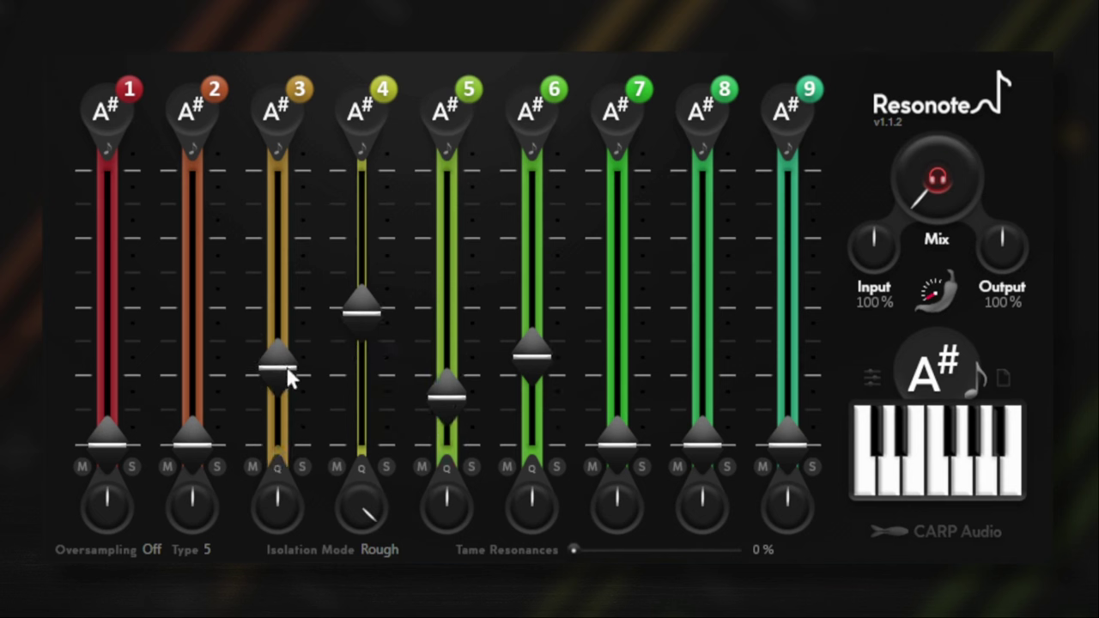
drag(279, 502, 284, 379)
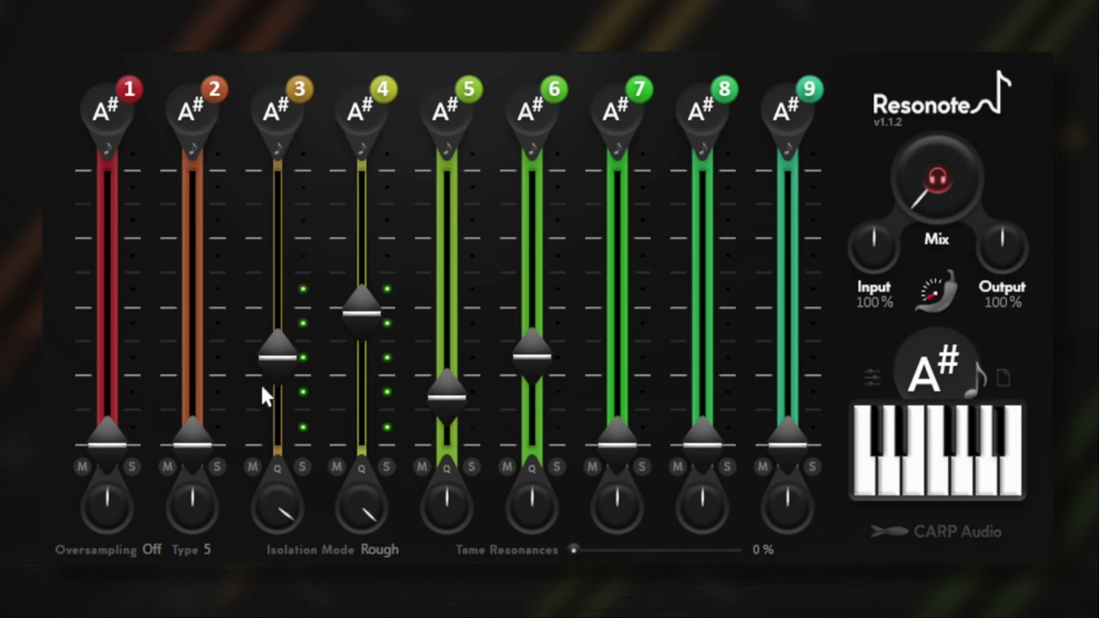
drag(262, 383, 262, 388)
drag(617, 442, 674, 409)
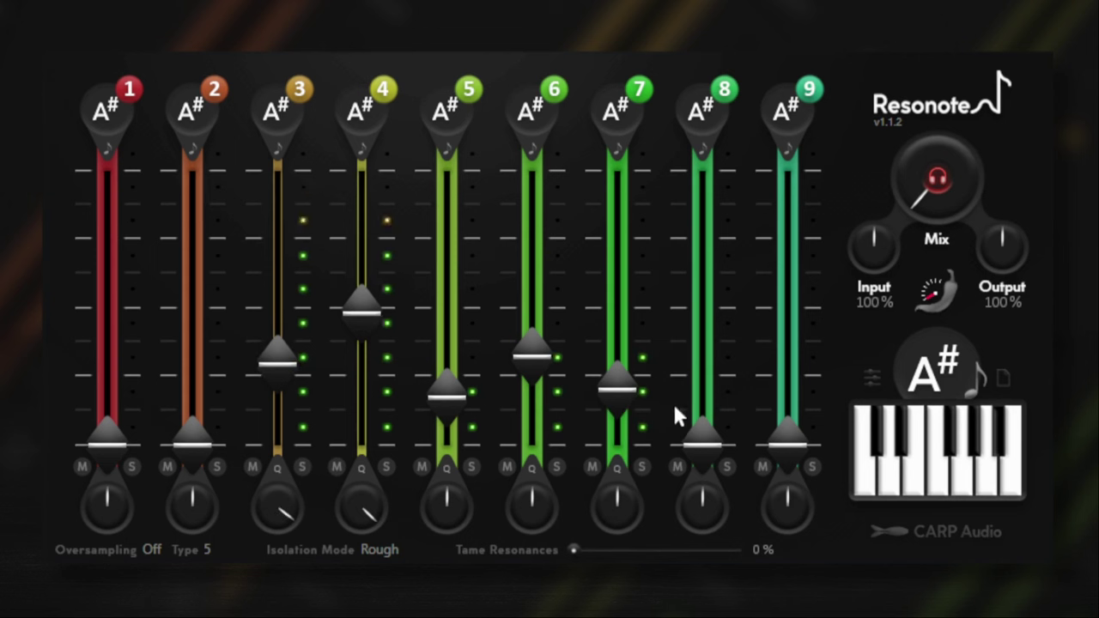
drag(619, 502, 618, 452)
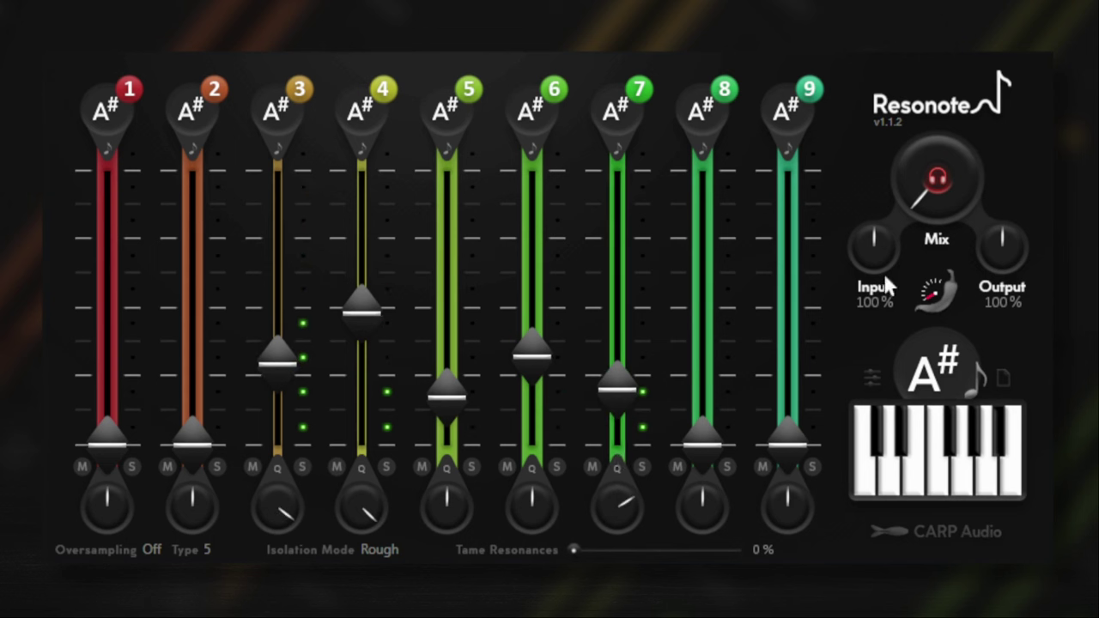
Turn on distortion and set Input to 122% and Output to 123%
click(940, 298)
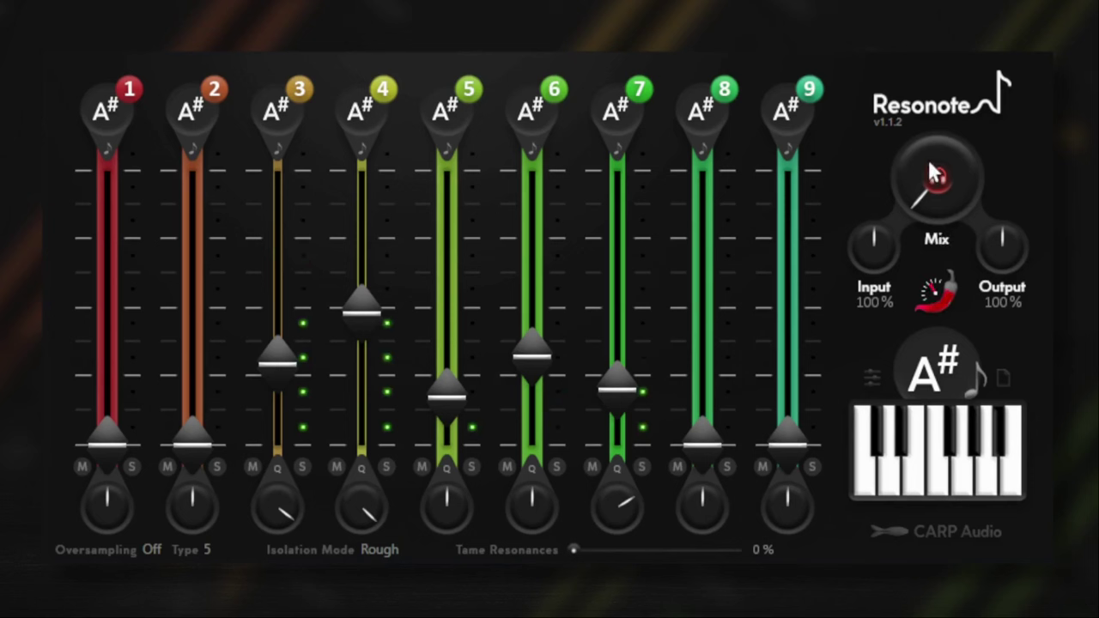
drag(882, 244, 864, 228)
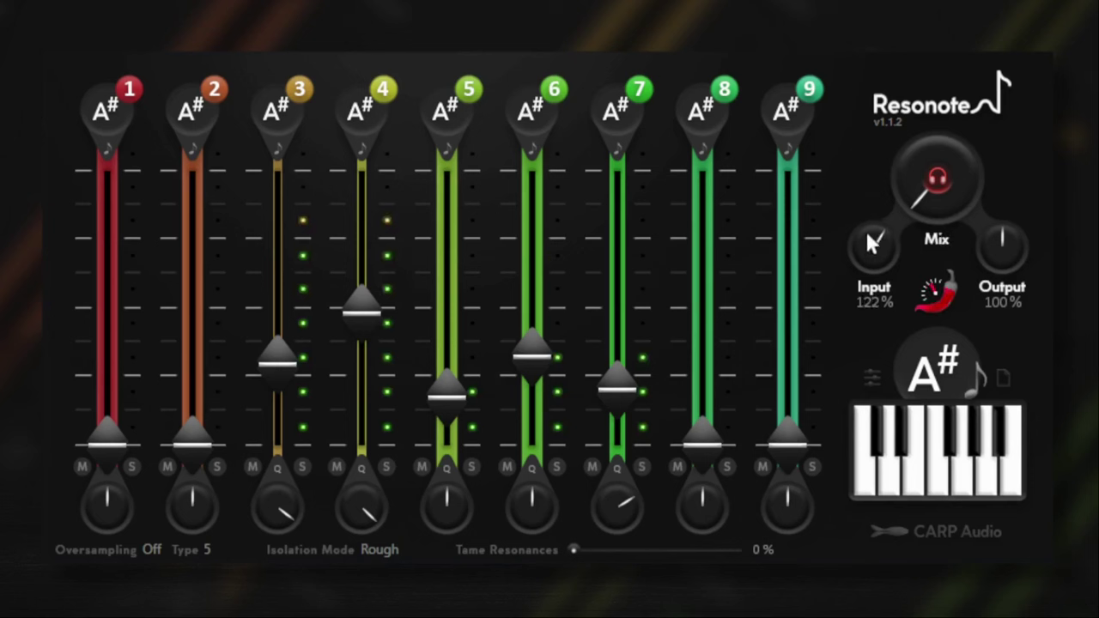
drag(996, 237, 990, 206)
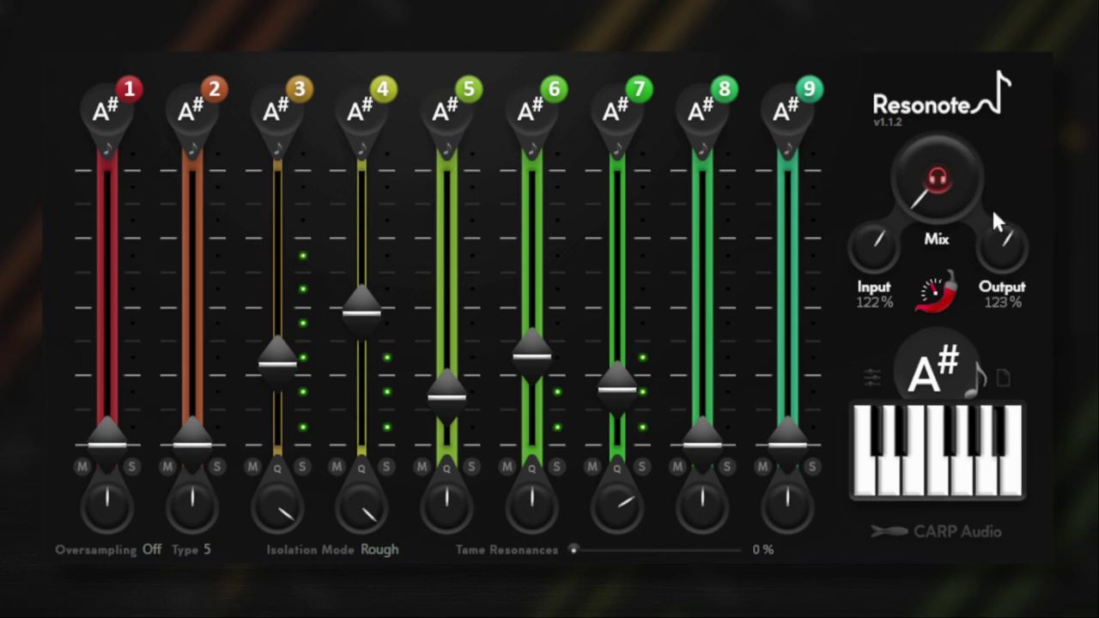
Bring the mix up from 0%, set Tame Resonances to 56%, Output to 136%, and mix to about 33%
drag(936, 182, 930, 144)
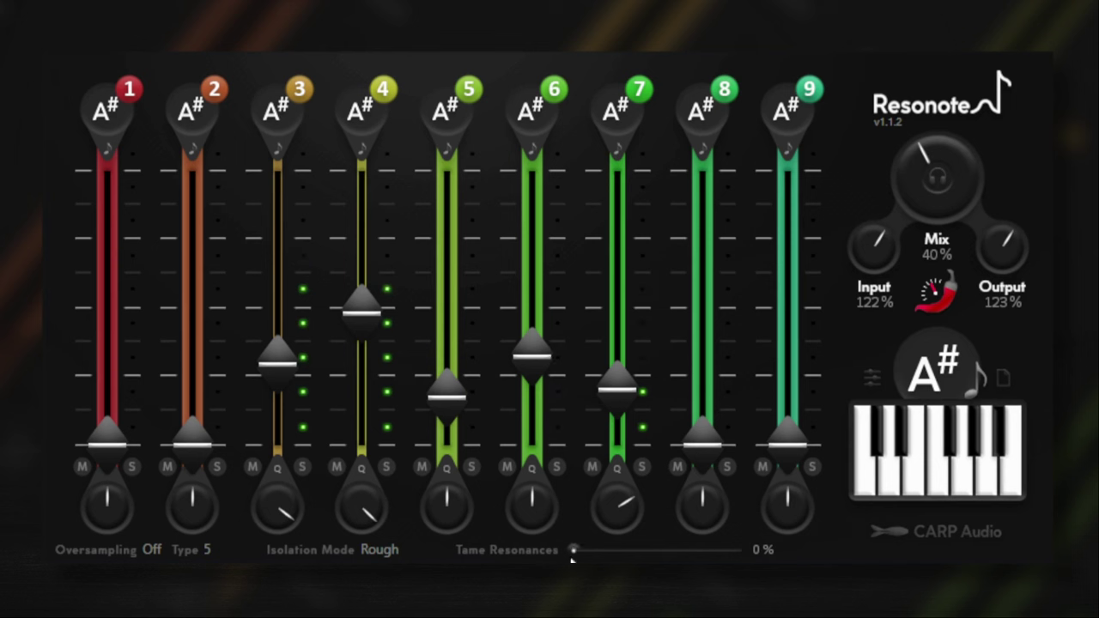
drag(572, 554, 704, 544)
drag(1002, 256, 1001, 230)
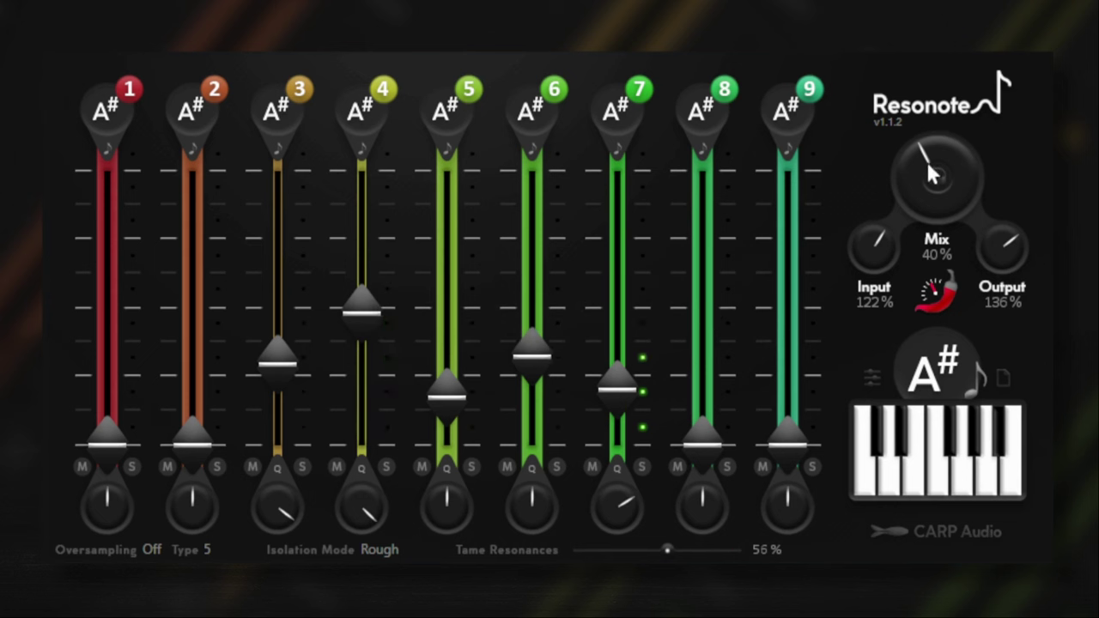
drag(925, 159, 913, 176)
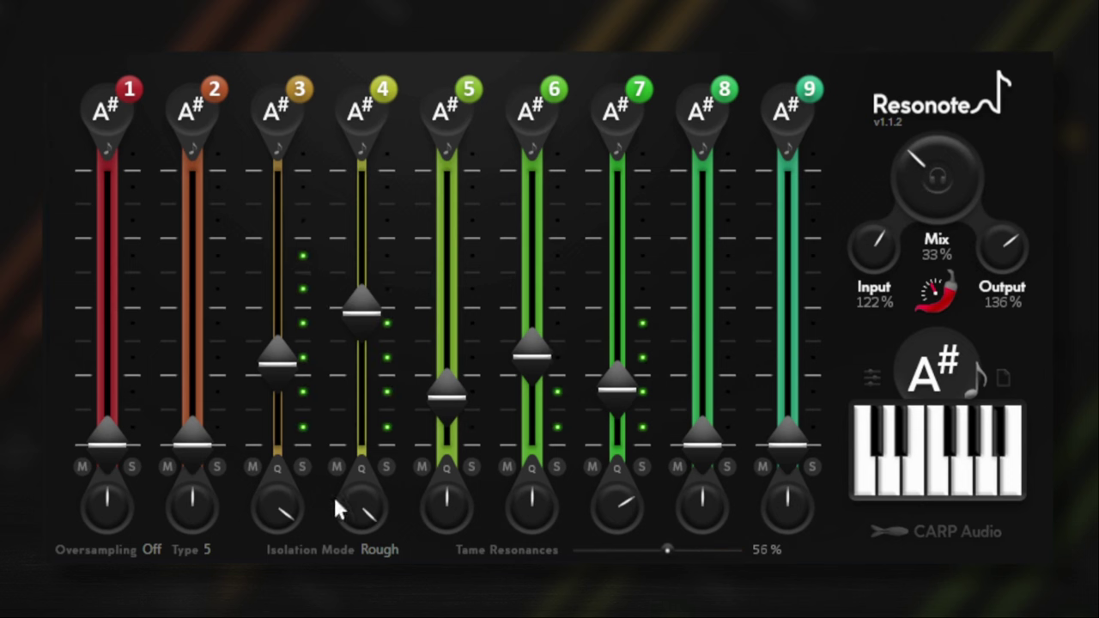
Enable 4x oversampling, nudge the mix to 39%, and set Isolation Mode to Subtle
click(150, 550)
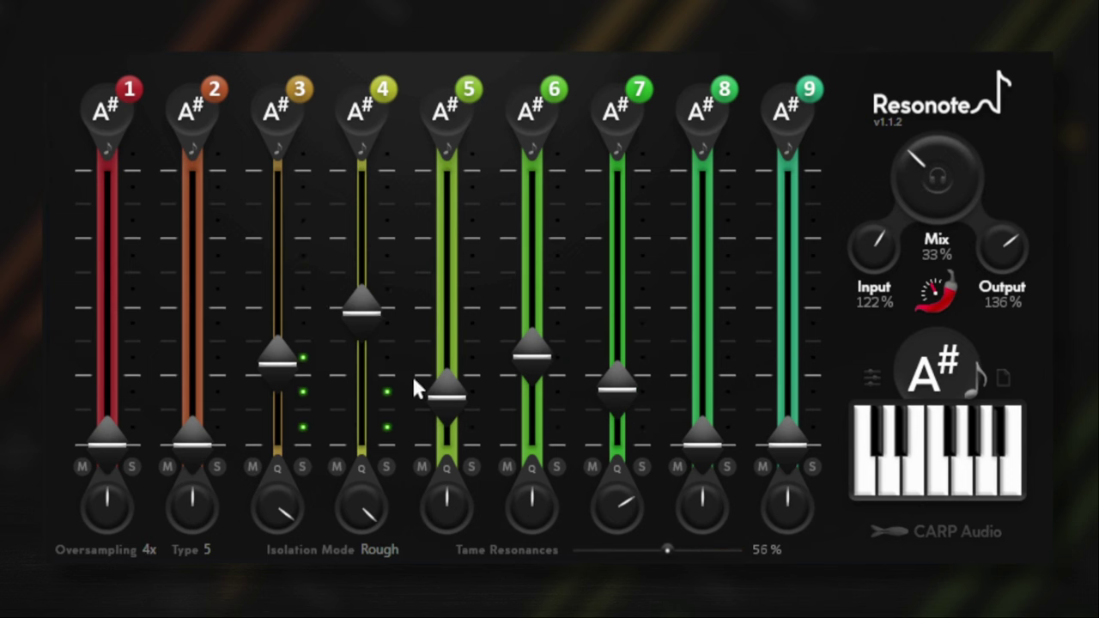
drag(910, 194, 910, 179)
click(387, 542)
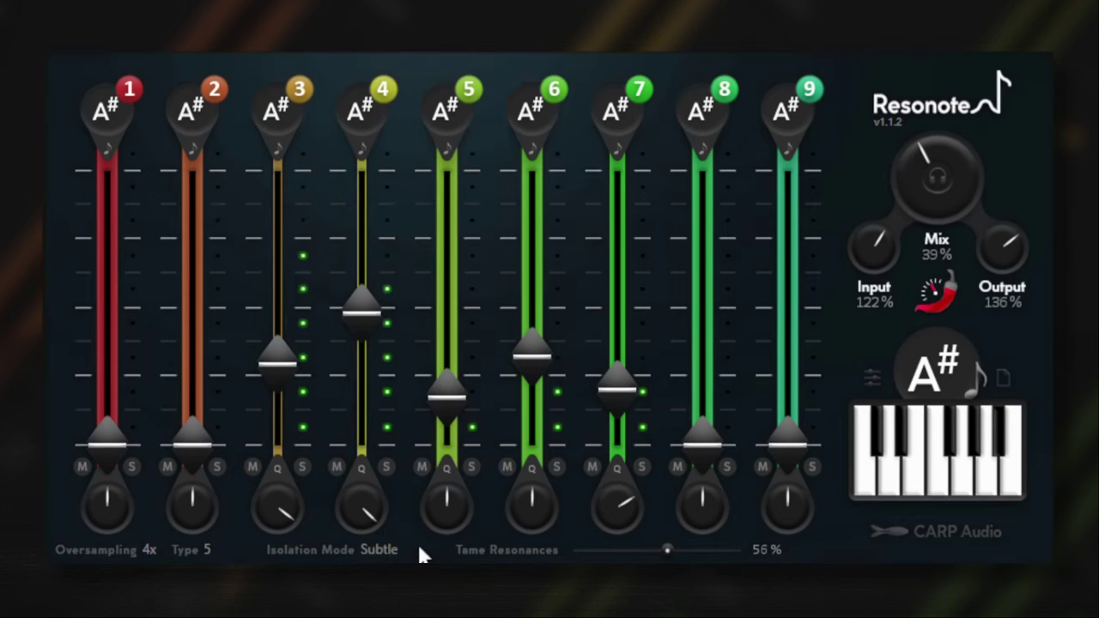
Briefly solo the resonances, then return to the full mix and settle it at 68%
click(930, 190)
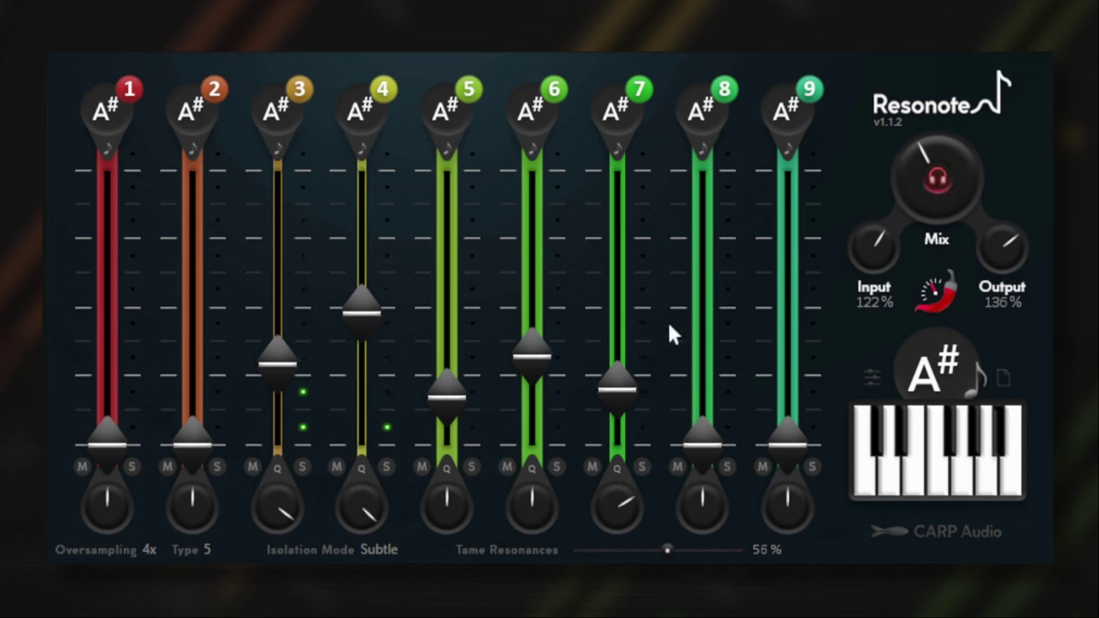
click(932, 177)
drag(915, 204, 903, 120)
scroll(903, 187, down, 5)
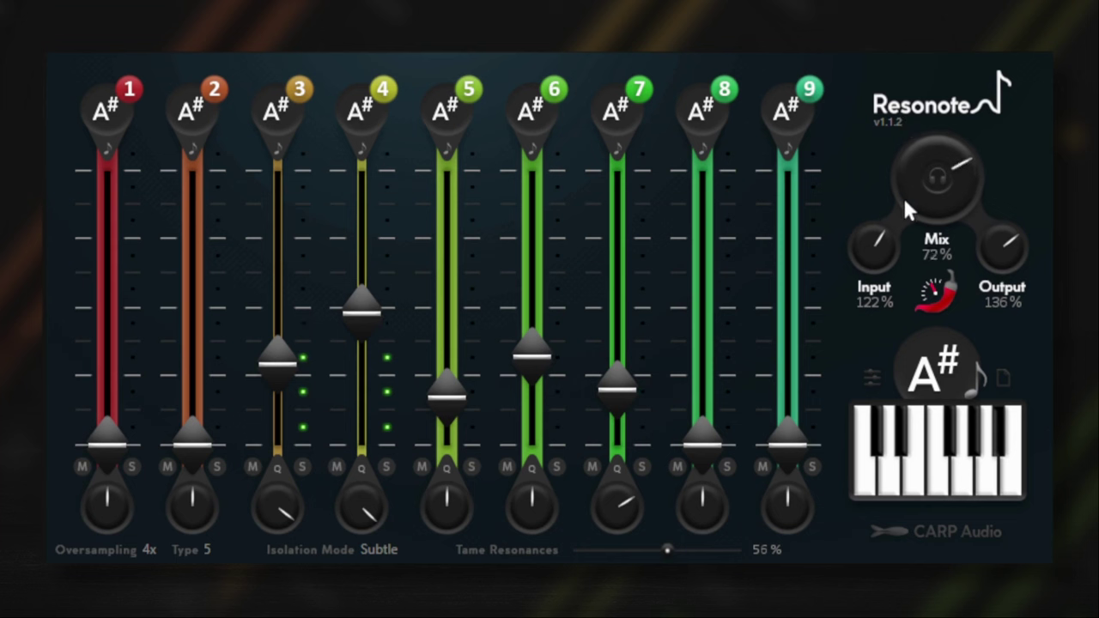
drag(909, 163, 908, 180)
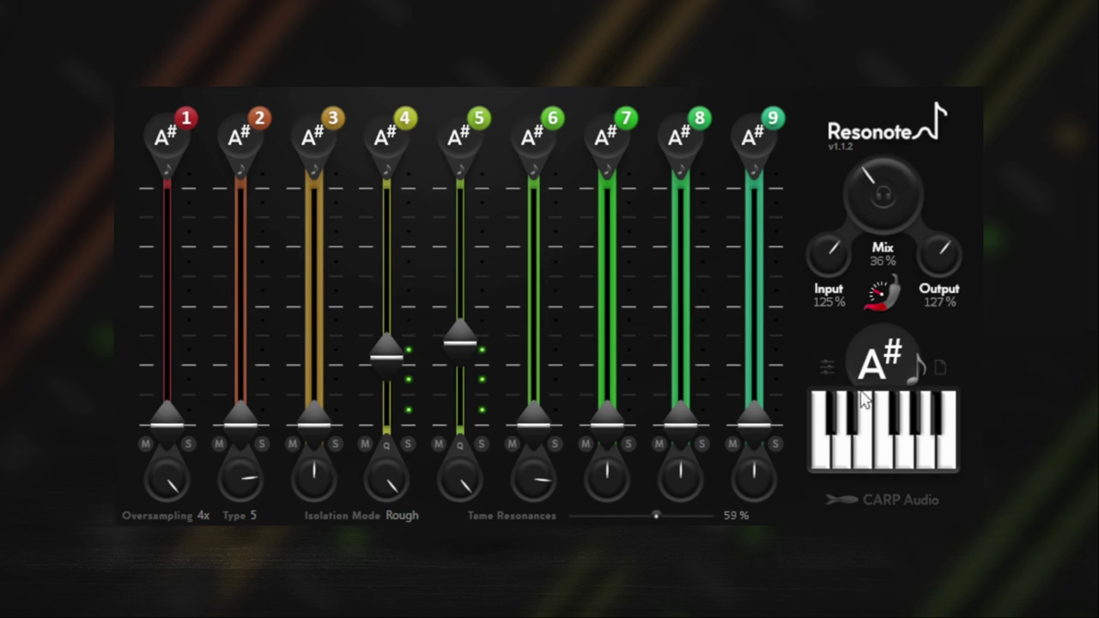
Retune all bands to E, then D, and finally back to A# on the mini keyboard
click(867, 452)
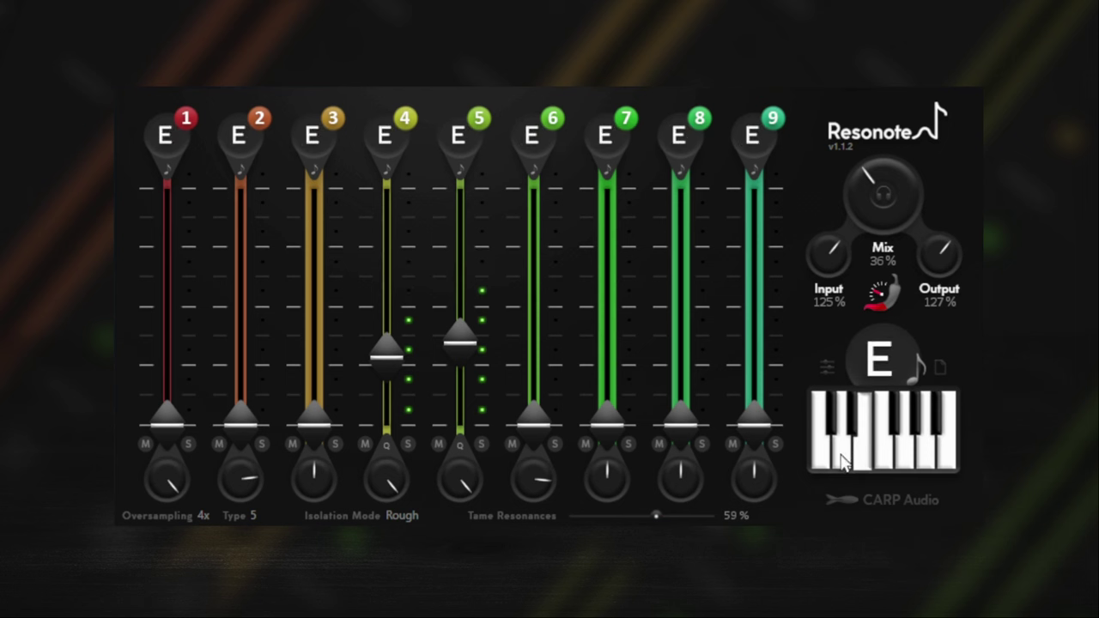
click(840, 453)
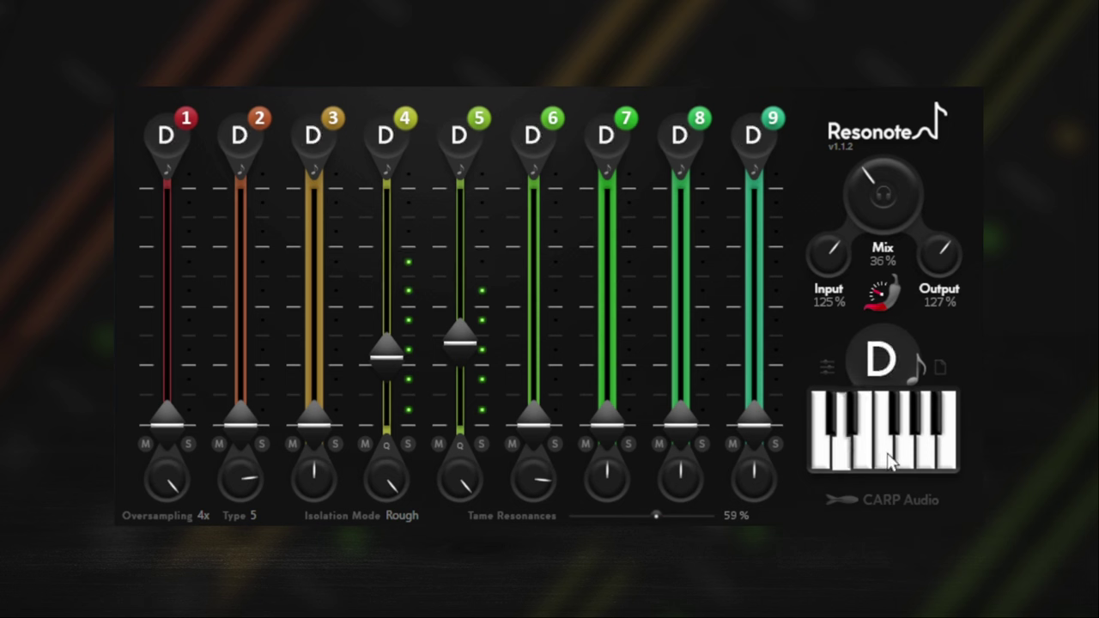
click(940, 424)
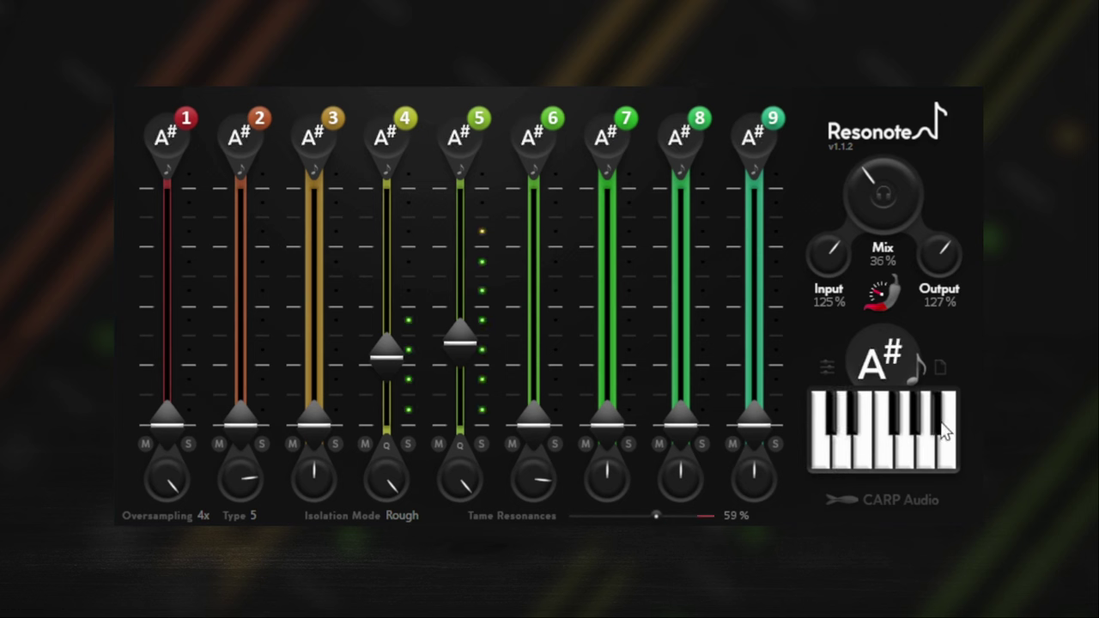